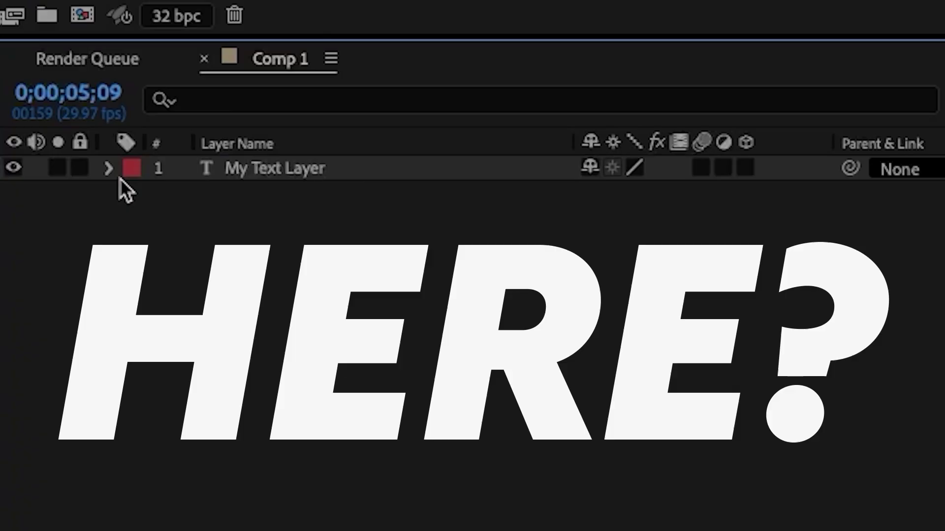
Bring up WonderPanelPro from the Window menu and dock it beneath the Composition viewer.
left_click(130, 165)
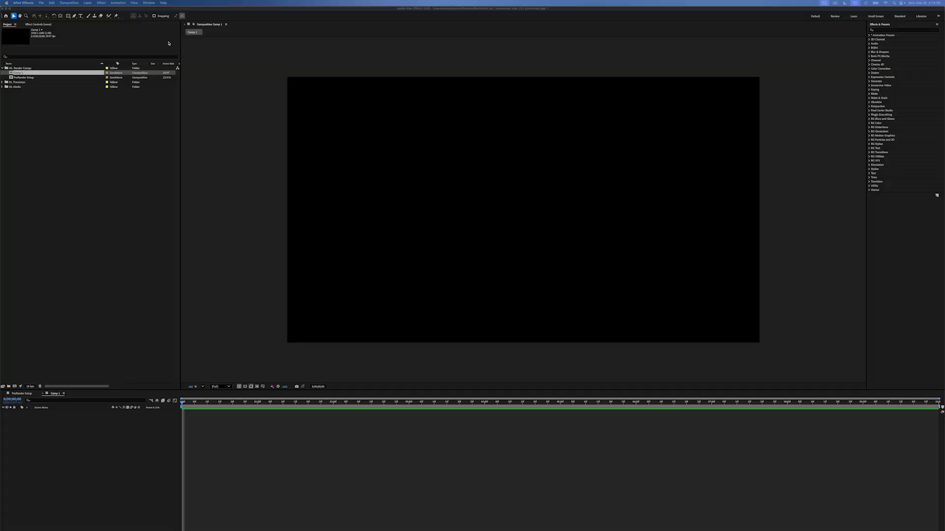
left_click(151, 3)
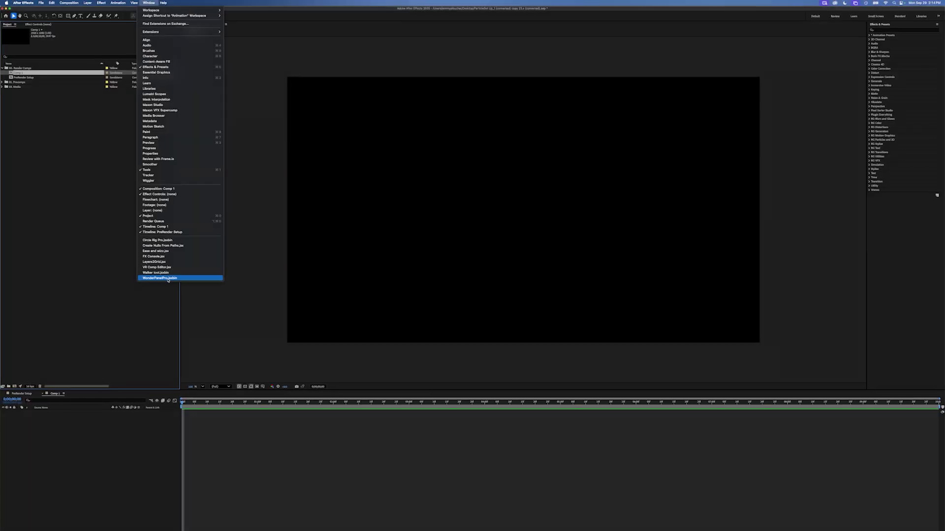
left_click(167, 279)
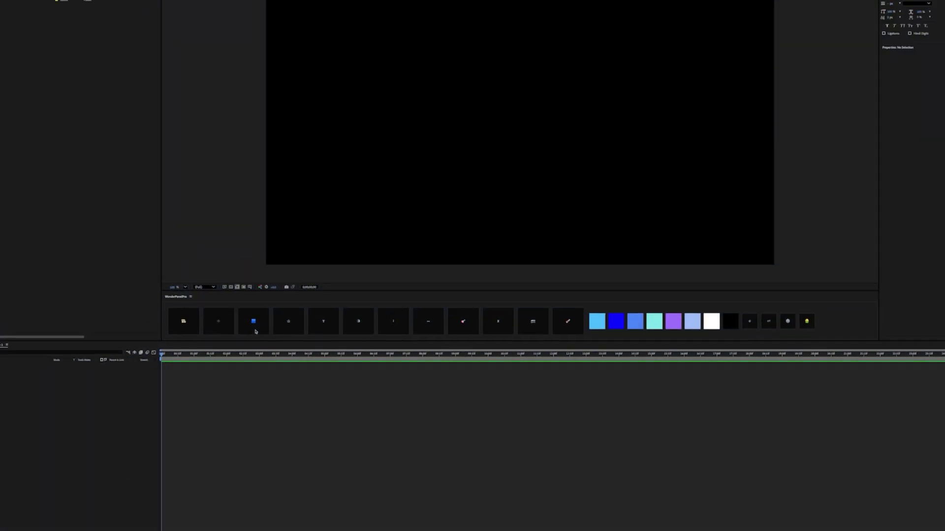
Add a purple solid, then open Solid Settings and cancel, removing the solid.
left_click(287, 381)
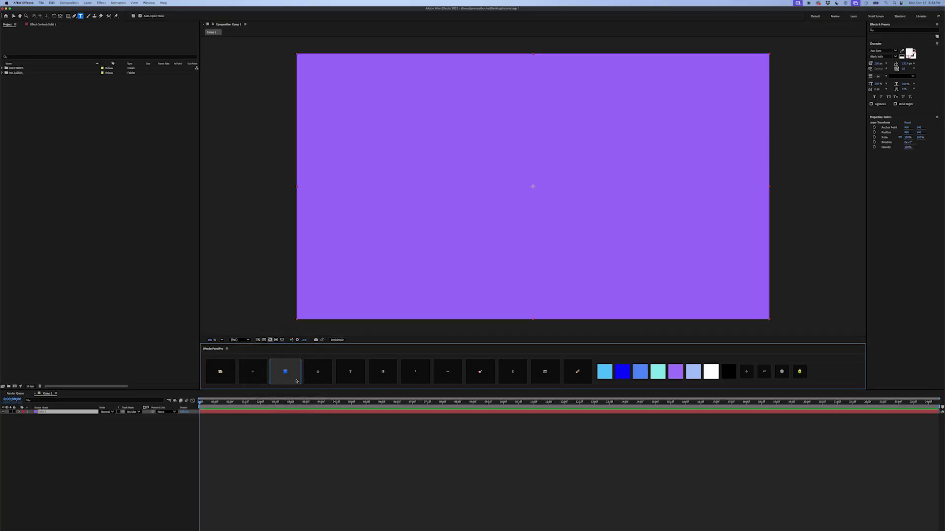
left_click(294, 382, "alt+super")
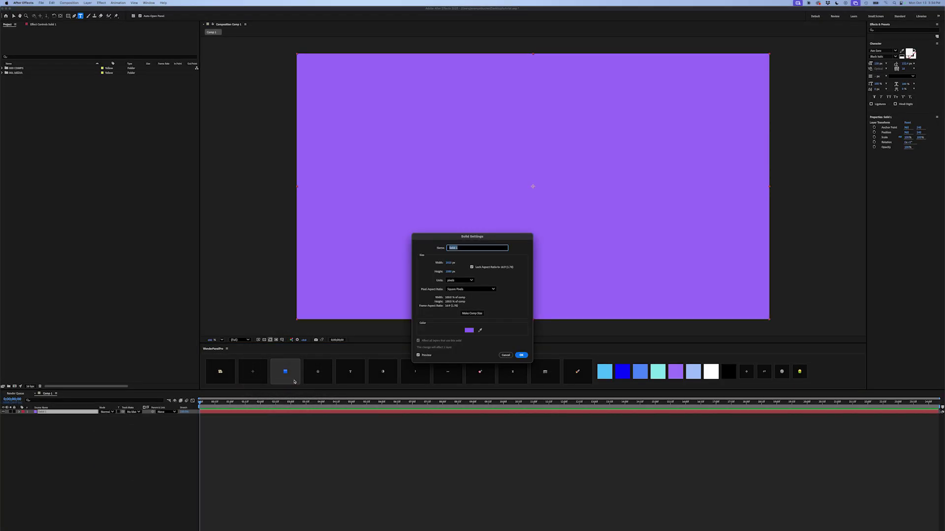
key("Escape")
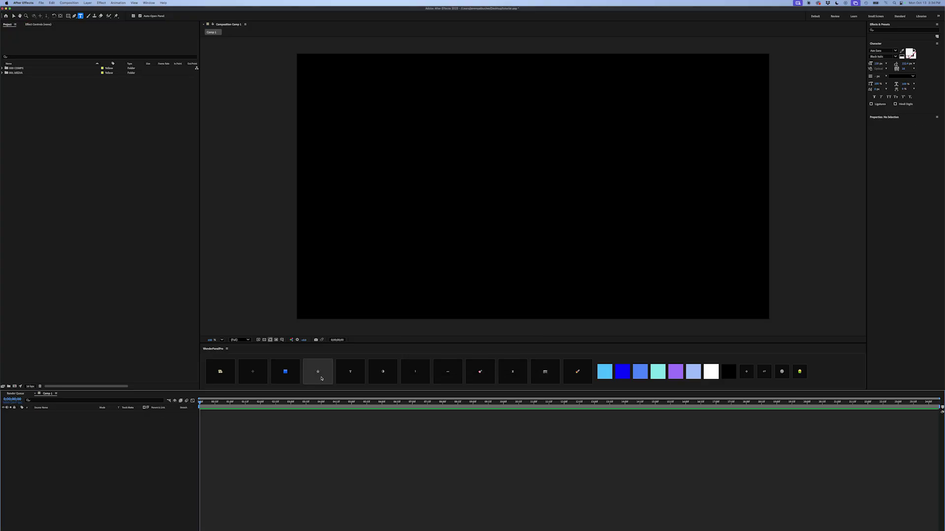
Create a square, a circle and a hexagon shape layer, undoing each one.
left_click(317, 372)
key("super+z")
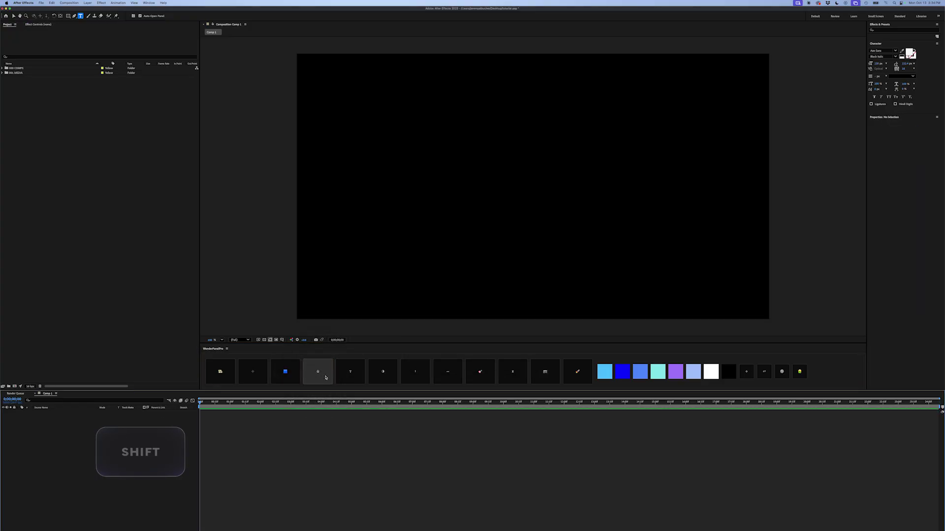
left_click(323, 376, "shift")
key("super+z")
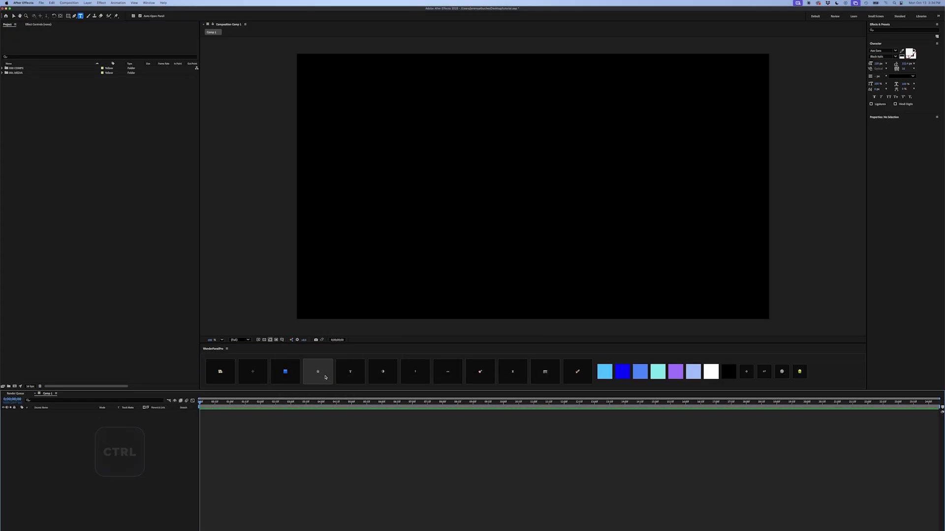
left_click(325, 377, "ctrl")
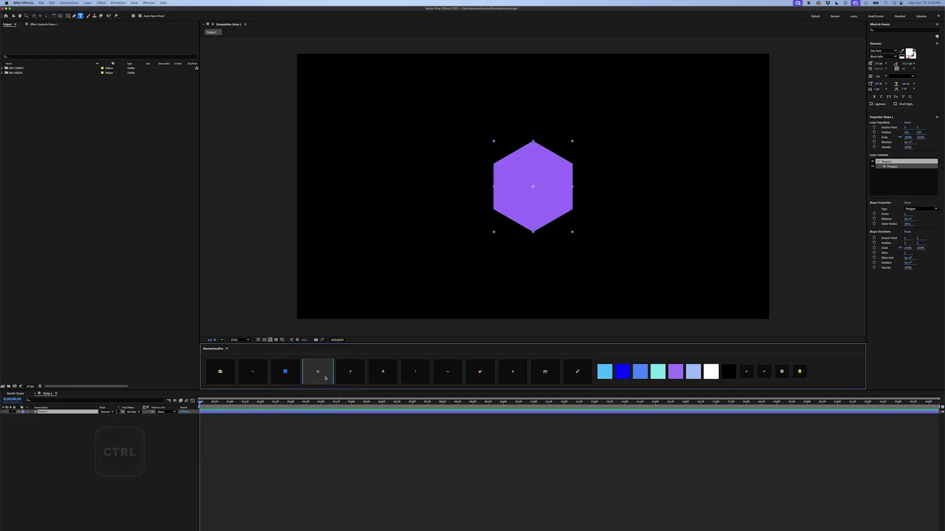
key("super+z")
Open Advanced Shape Creation options, keeping Rectangle as the shape type.
left_click(324, 377, "alt")
left_click(487, 265)
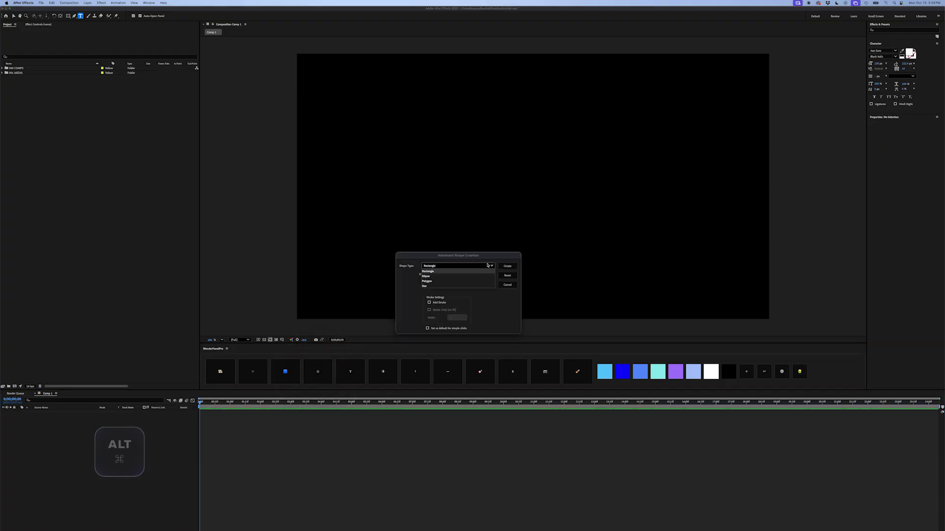
left_click(487, 266)
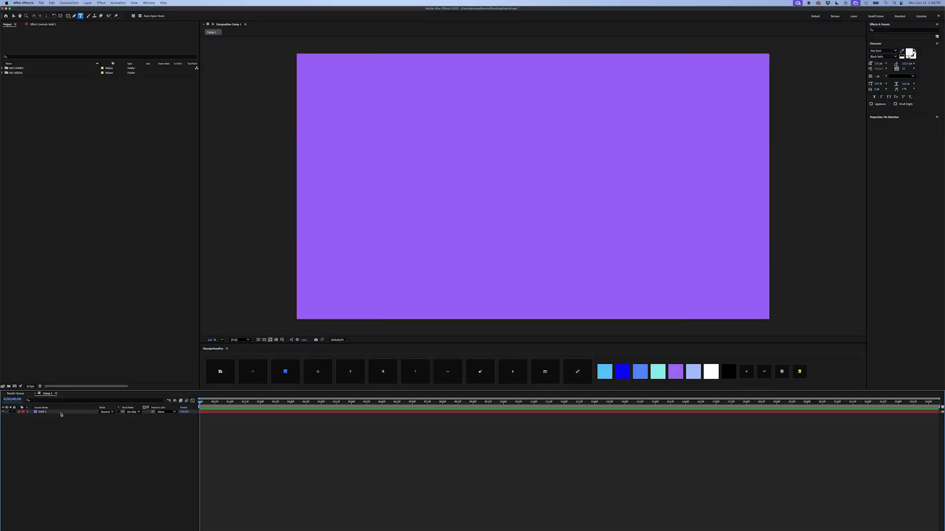
Recolour the solid to blue shades and the hexagon to dark blue then teal, then delete the hexagon.
left_click(61, 414)
left_click(622, 372)
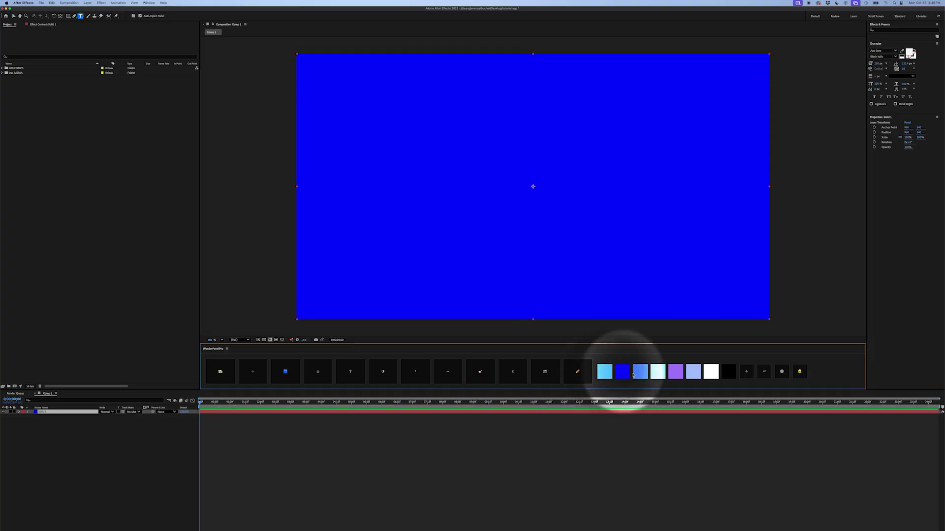
left_click(642, 375)
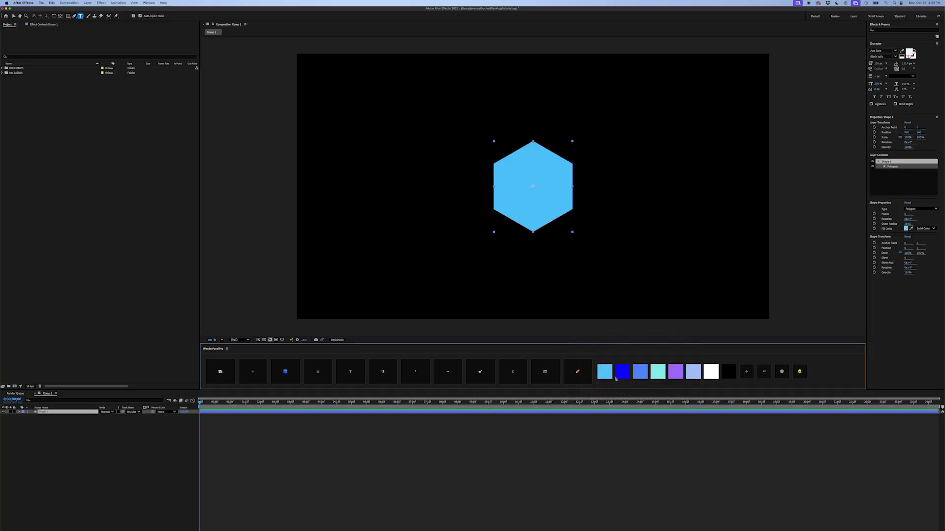
left_click(623, 372)
left_click(658, 372)
key("Delete")
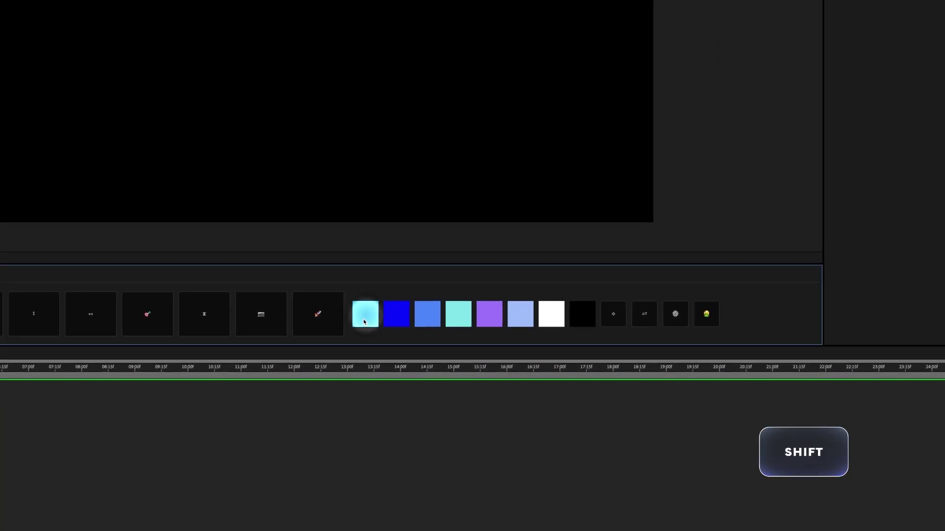
Paste six hex codes into the new Bright Brand Colors palette and start editing its green swatch.
type(", #FFFF00, #33FF00, #00CCFF, #9933FF, #FF6600")
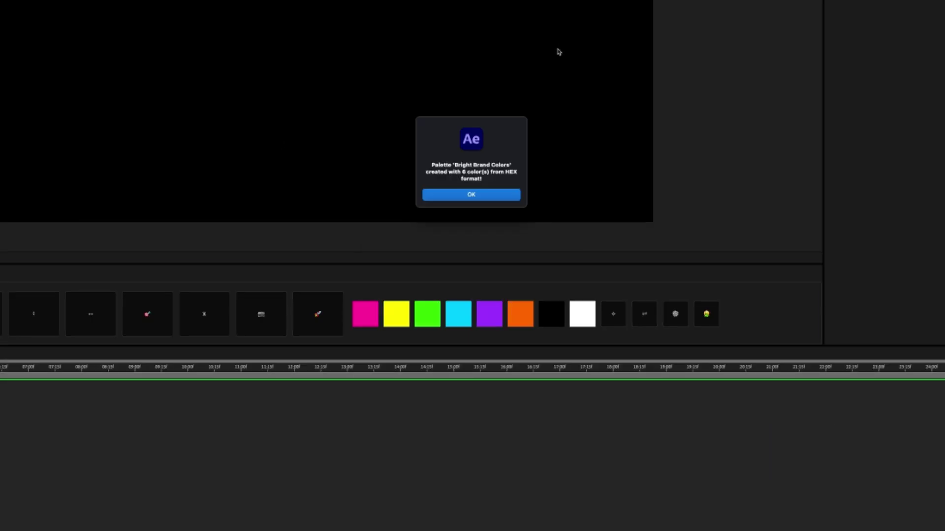
key("Return")
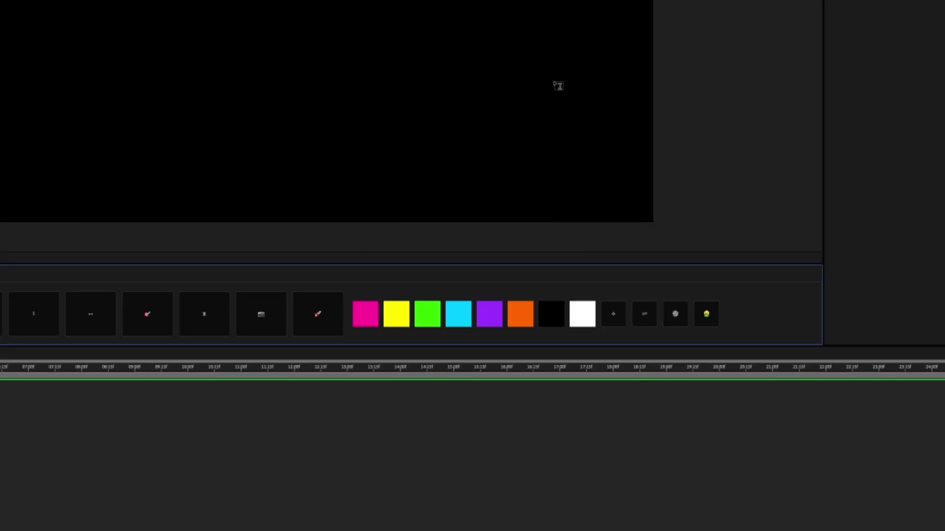
left_click(425, 315, "alt")
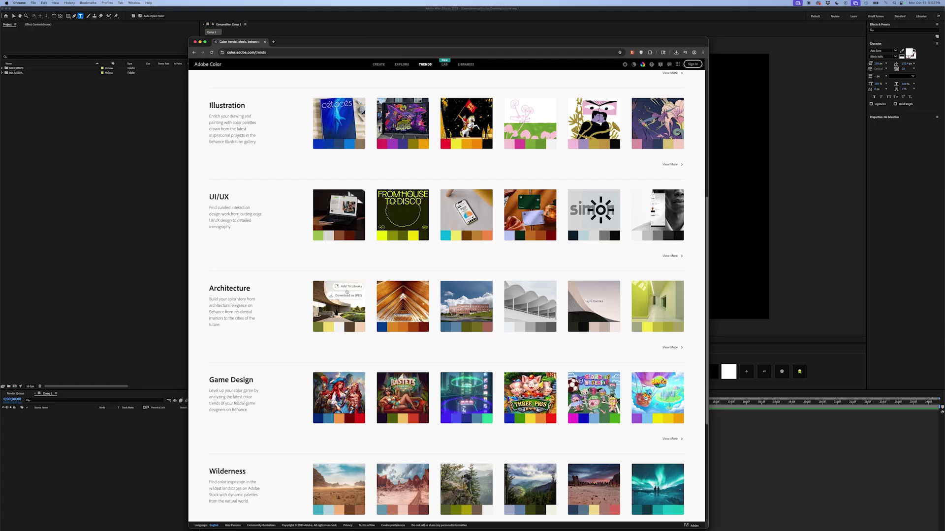
Open the Wilderness trend palette, copy it as CSS, and paste it into the WonderPanelPro palette box.
scroll(356, 306, "down", 4)
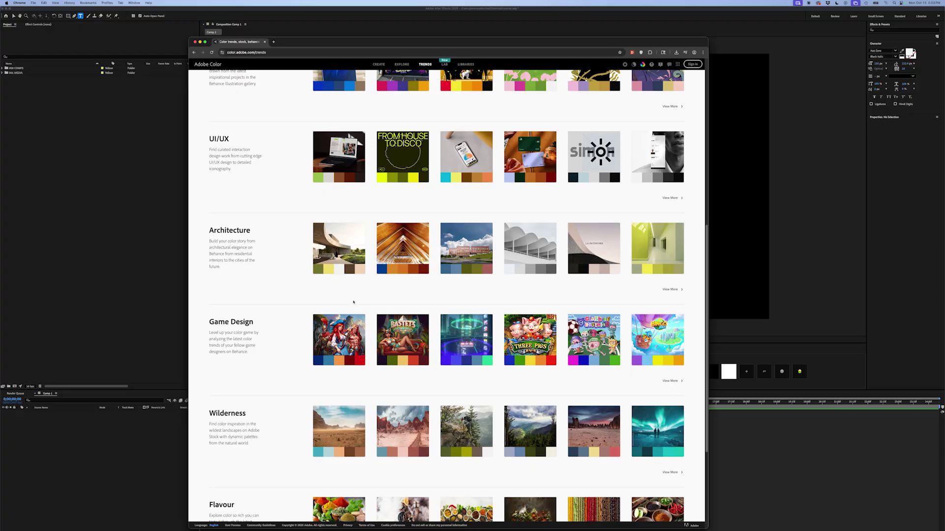
scroll(356, 307, "down", 2)
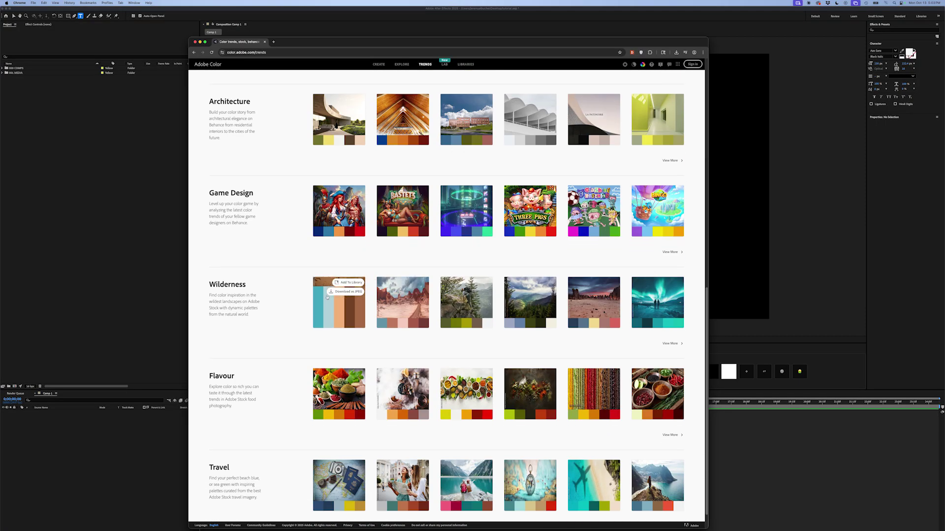
left_click(356, 306)
left_click(617, 268)
key("super+Tab")
key("super+v")
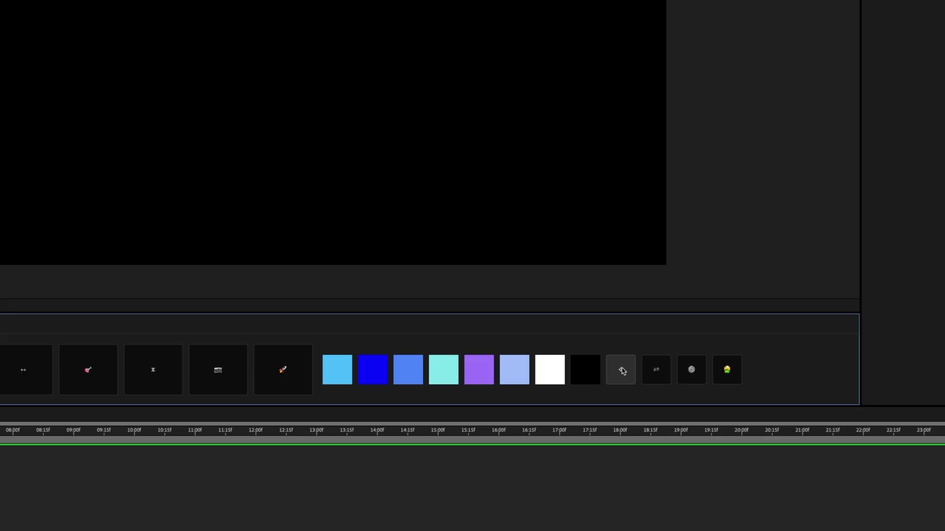
Save the current palette under the name 'Wonder Panel Color Palette'.
left_click(621, 370)
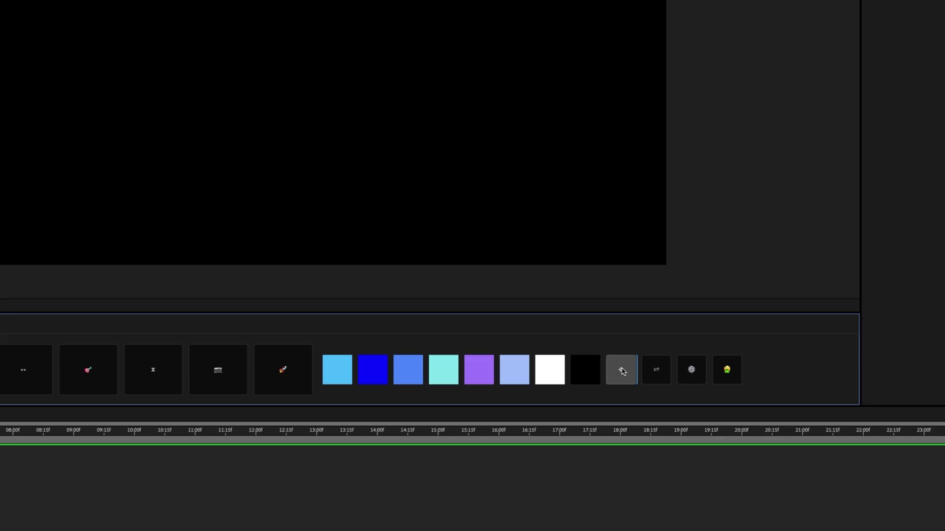
type("Wonder Panel Color Palette")
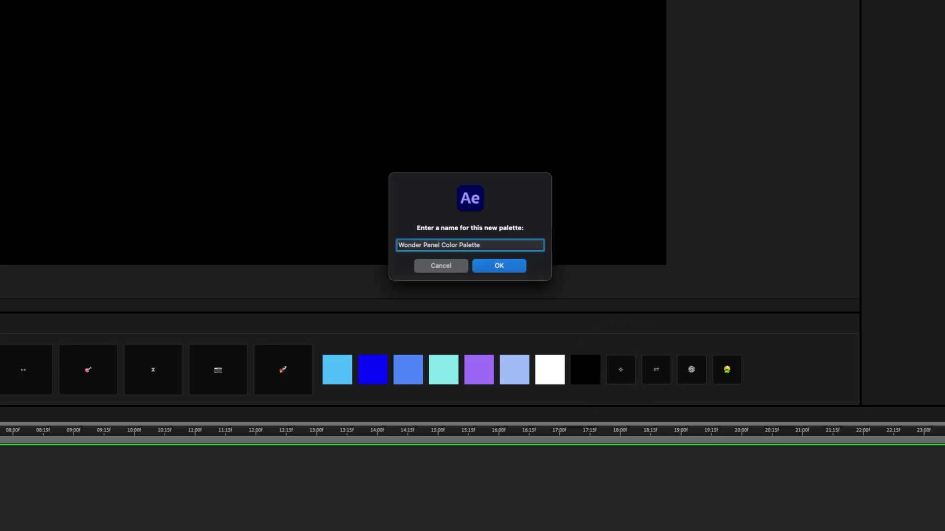
left_click(489, 270)
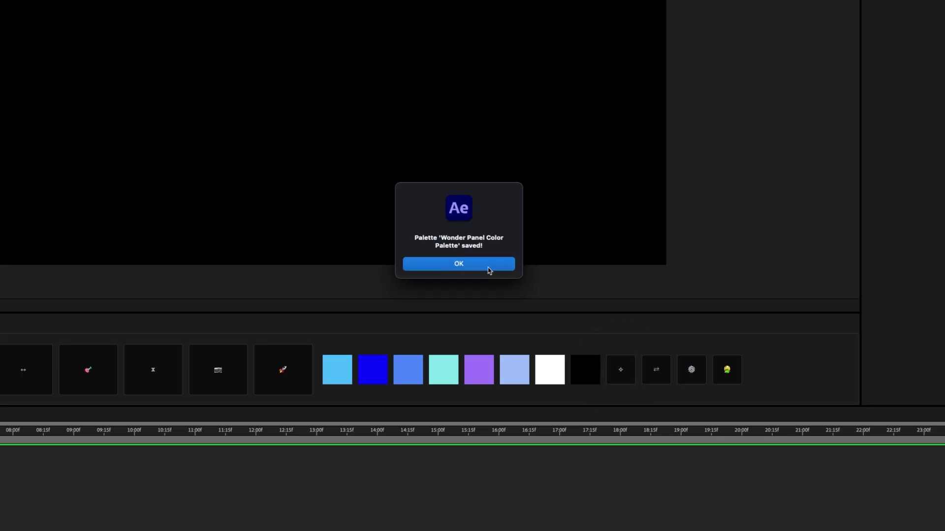
left_click(489, 270)
Export the palette as an .ase file named WonderPanelPro_Palette.
left_click(620, 370, "alt+super")
type("WonderP")
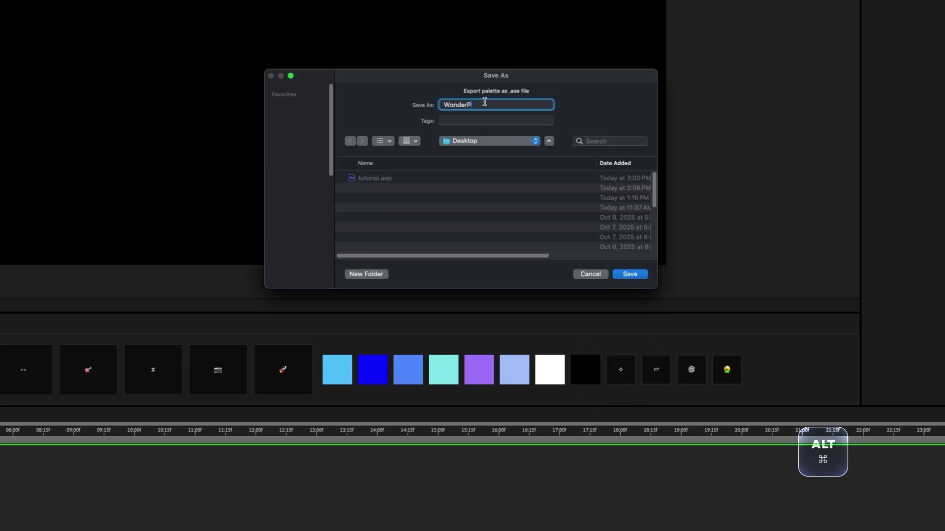
type("anelPro_P")
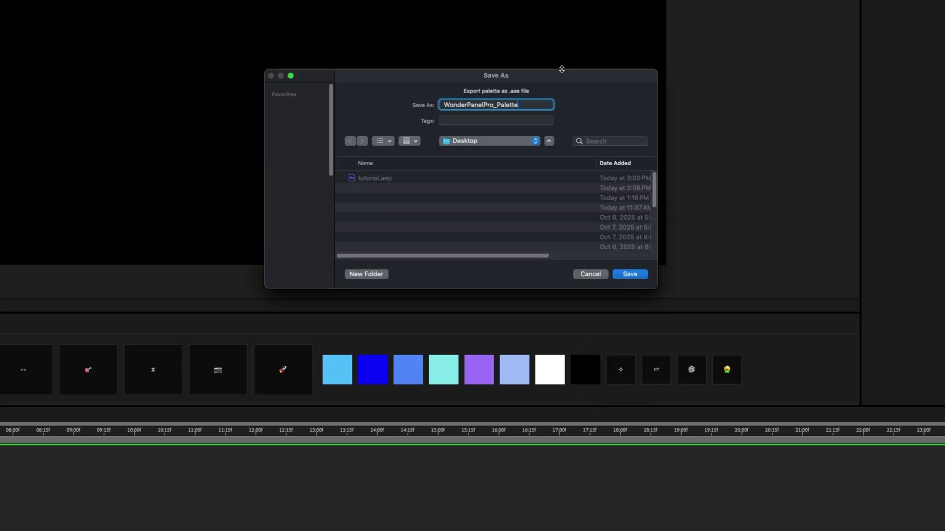
type("alette")
key("Return")
Import the Barca_Colors.ase palette into WonderPanelPro.
key("Return")
left_click(621, 370, "shift")
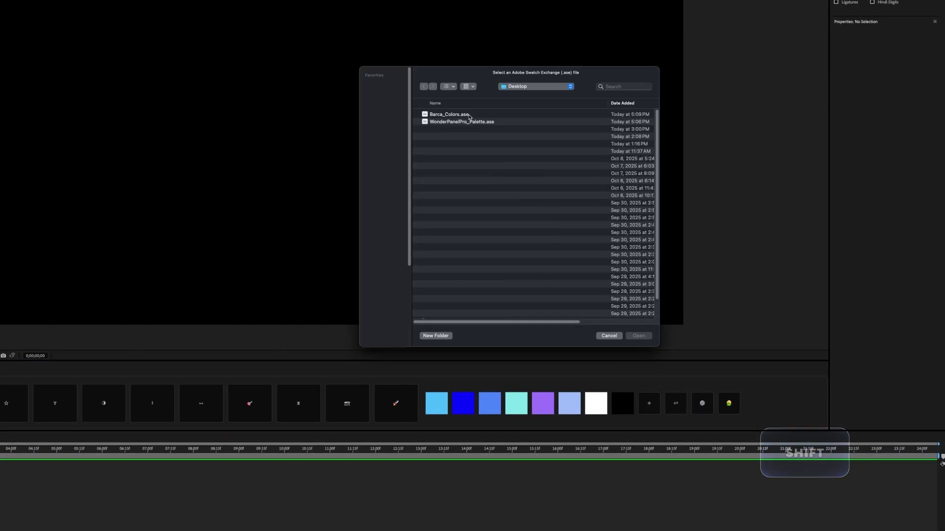
left_click(449, 114)
key("Return")
key("Return")
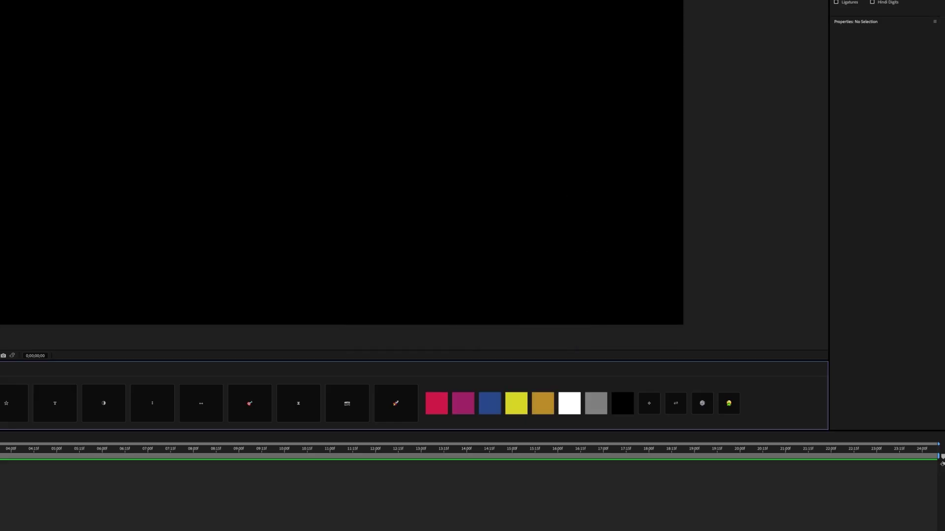
Shuffle through swatch sets, return to the blue and purple palette, and copy its hex codes.
left_click(677, 404)
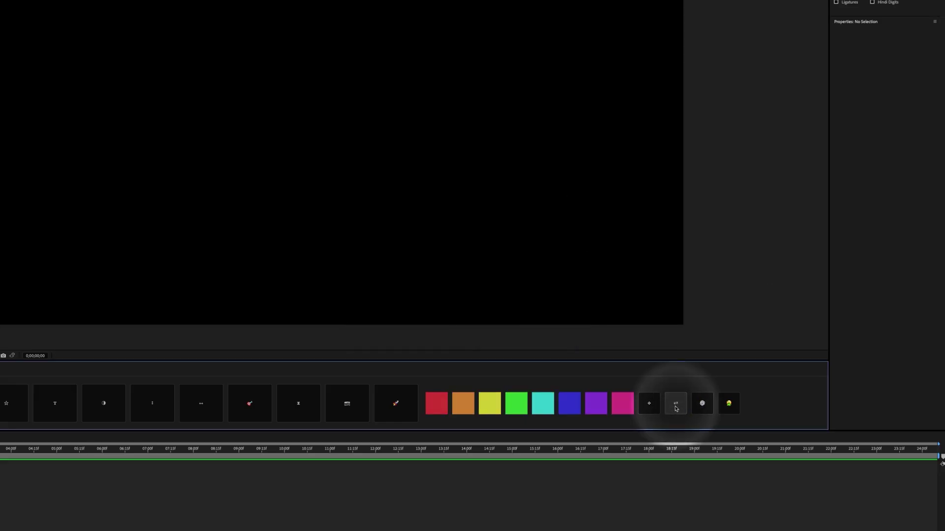
left_click(676, 405)
left_click(679, 408)
left_click(681, 410)
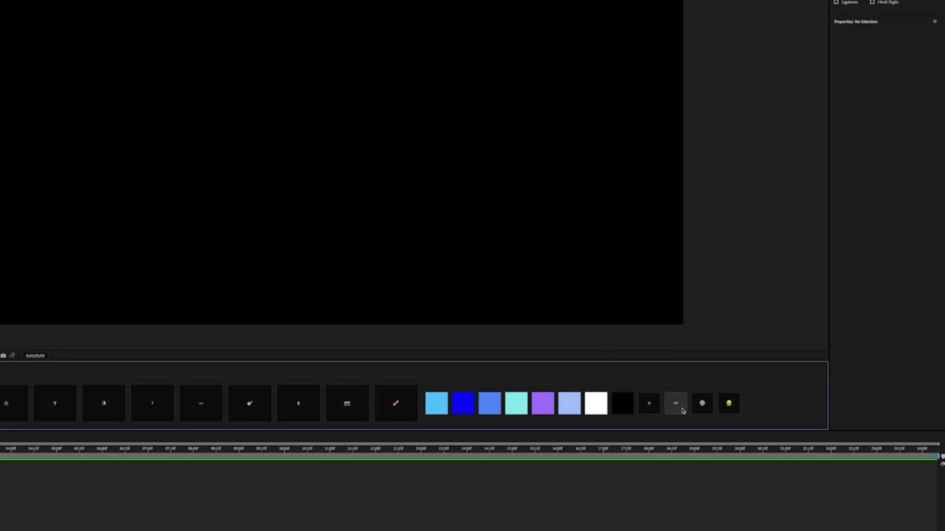
left_click(683, 411, "shift")
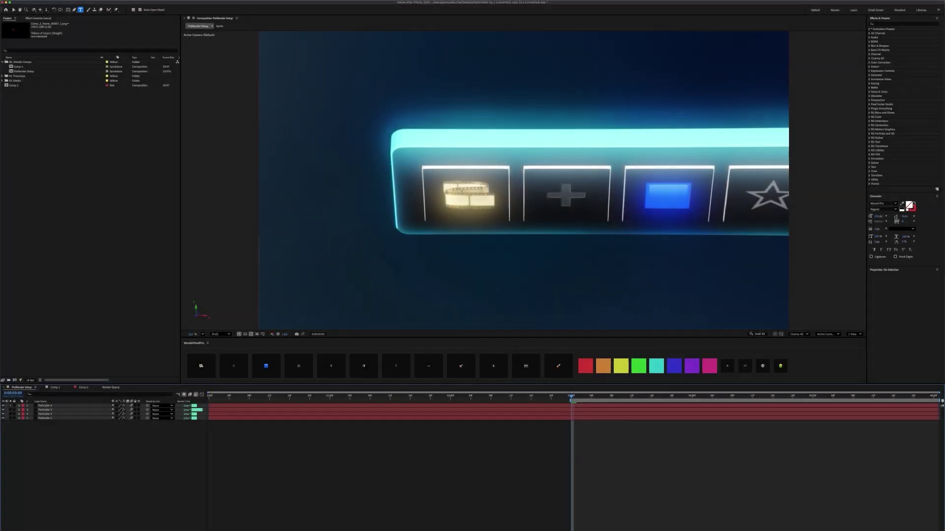
Pre-render the comp to PreRender_Setup.mov, move the imported layer to the playhead, and deselect it.
left_click(557, 366)
left_click(558, 365, "shift")
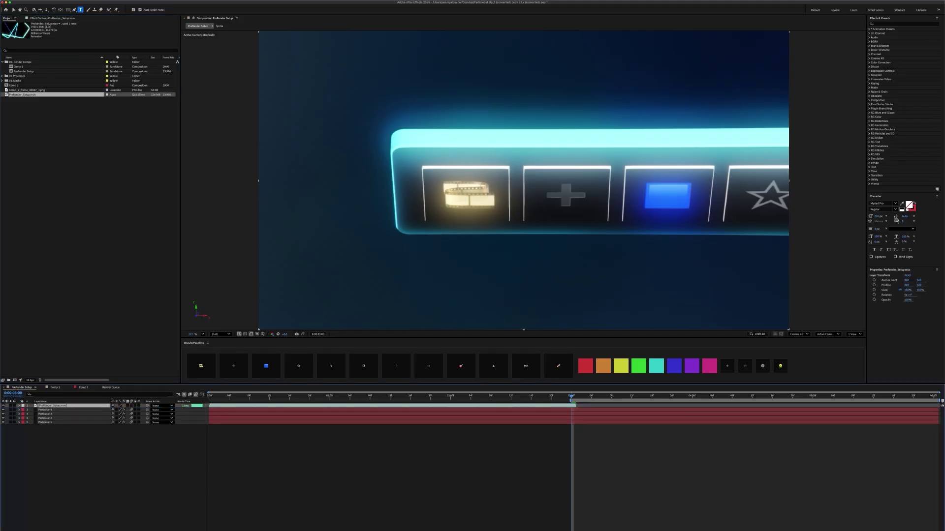
key("bracketleft")
key("F2")
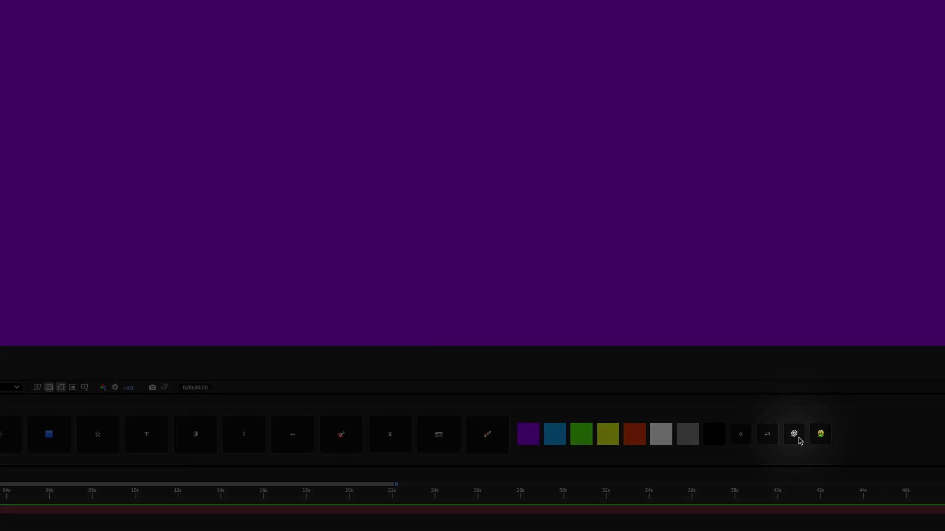
In WonderPanelPro settings, edit the default New Null layer name and give it a Pink label.
left_click(794, 434)
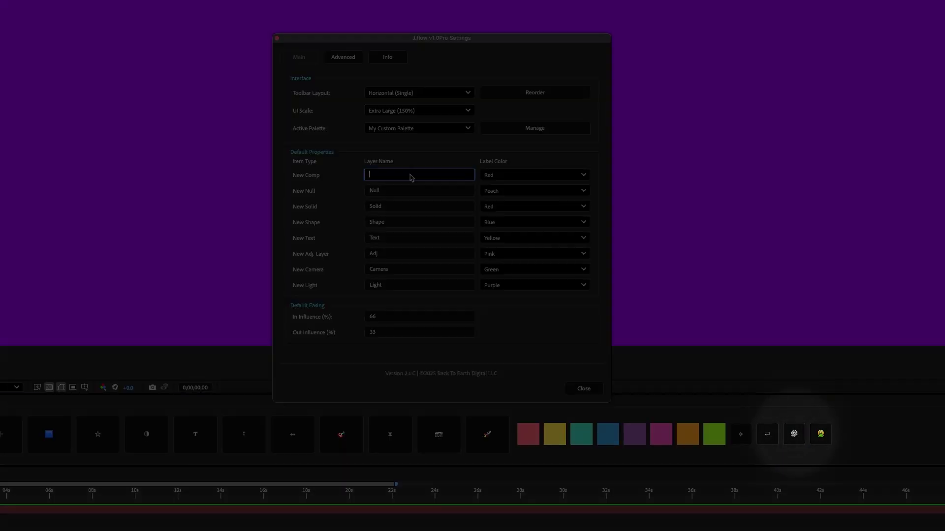
left_click(408, 191)
type("N")
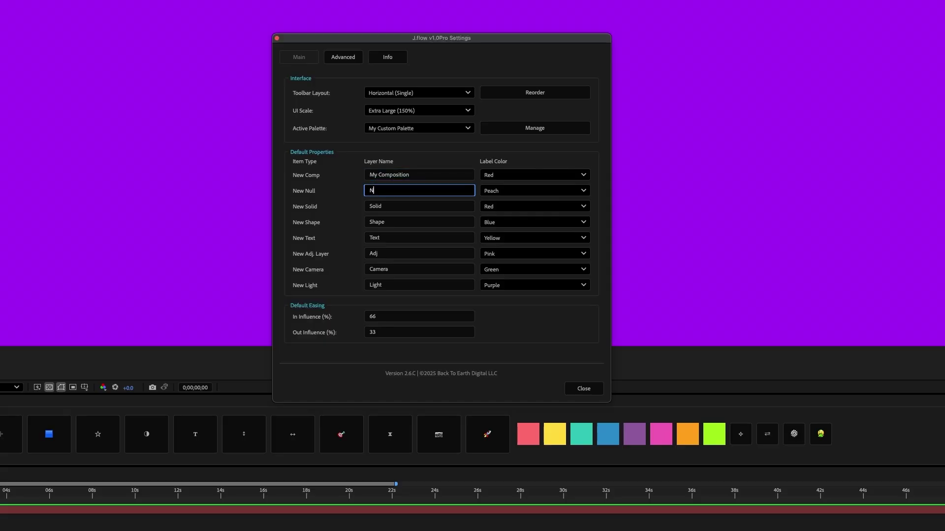
left_click(531, 191)
left_click(525, 230)
Edit the default New Solid and New Shape layer names, labelling them Aqua and Purple.
left_click(397, 207)
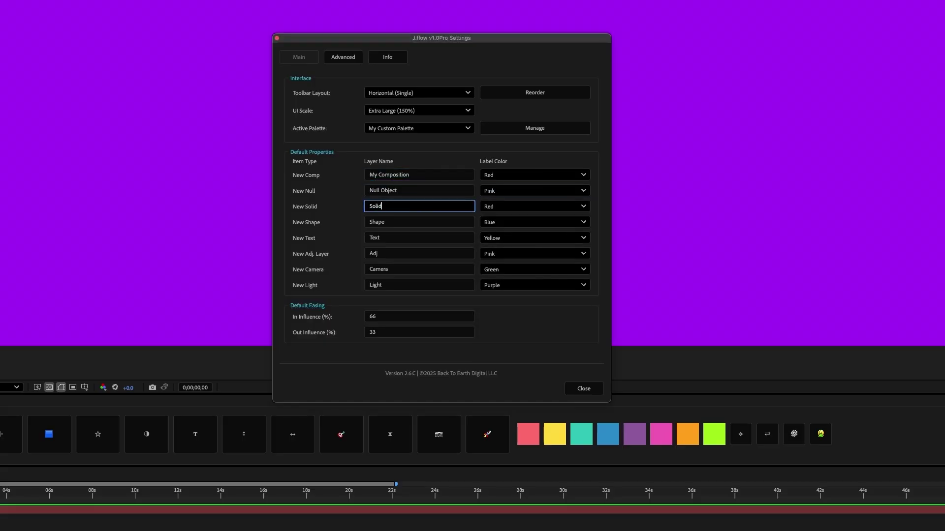
type("Layer")
left_click(531, 206)
left_click(517, 255)
left_click(410, 224)
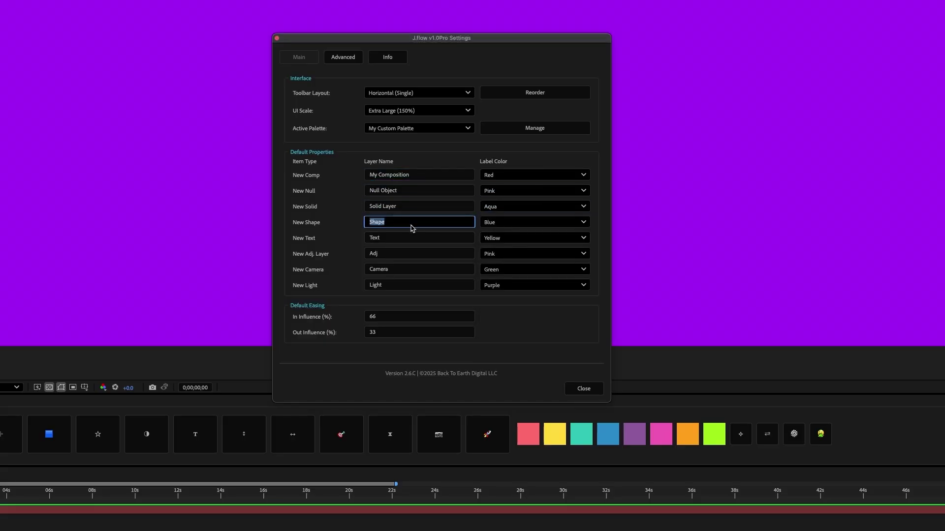
type("Layer")
left_click(532, 222)
left_click(517, 332)
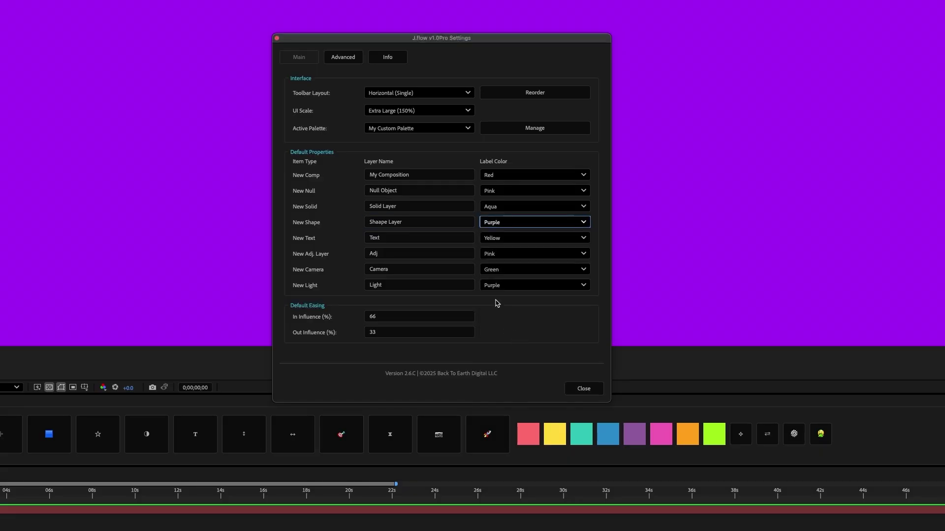
Scan the available output modules and choose Photoshop for Export Frame output.
left_click(354, 59)
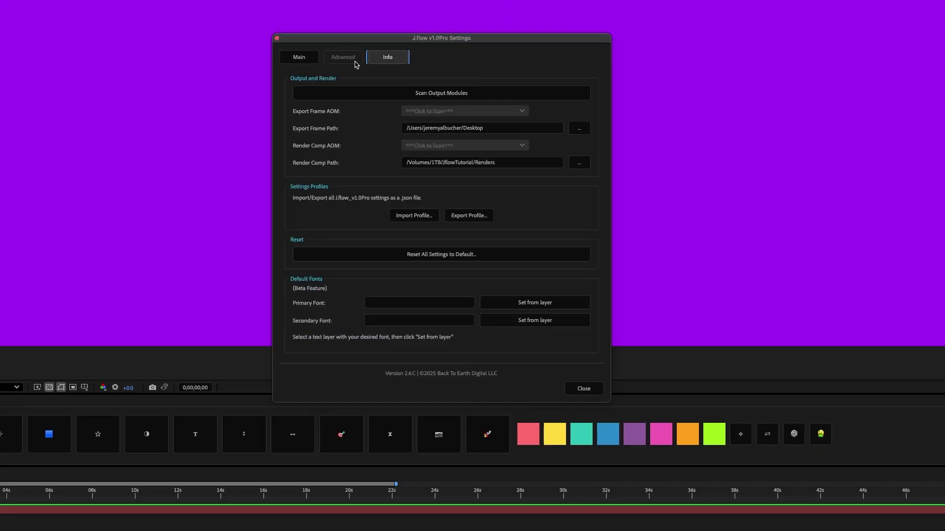
left_click(364, 91)
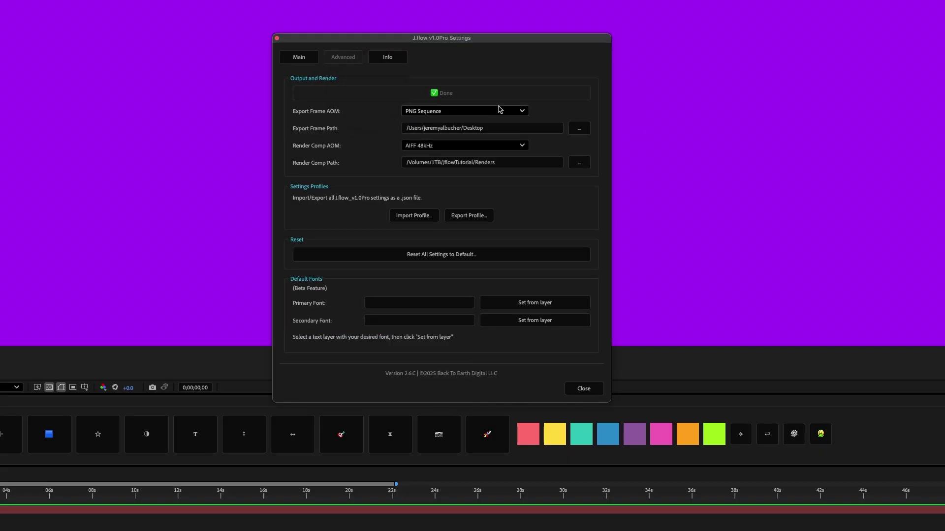
left_click(497, 114)
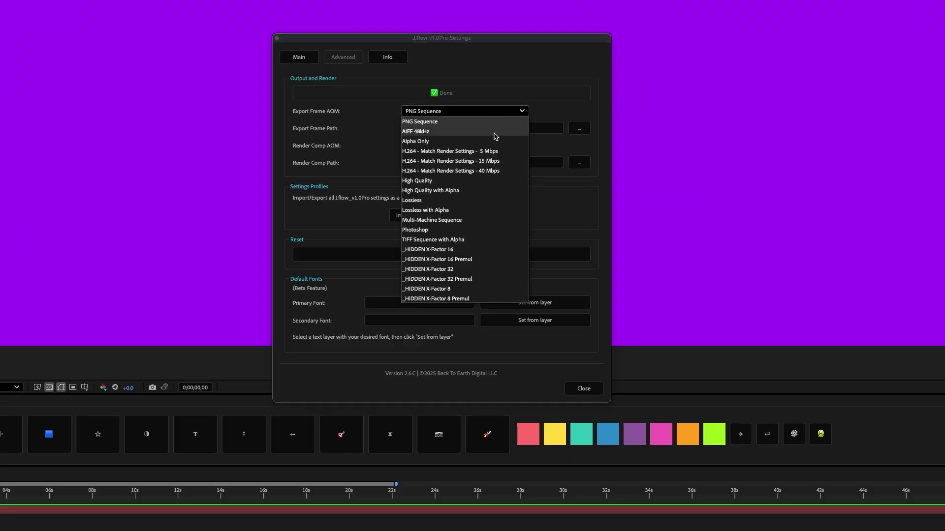
left_click(482, 229)
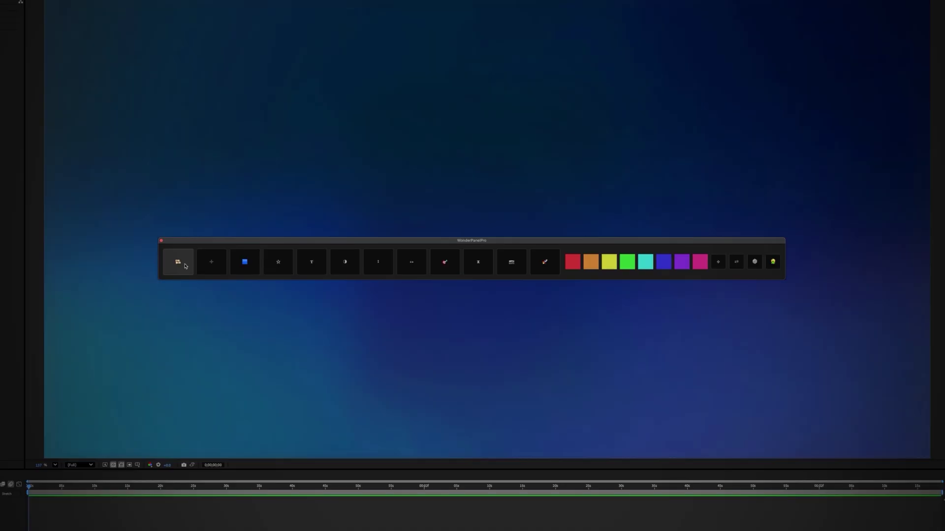
Toggle the WonderPanelPro toolbar into its narrow two-column vertical layout.
left_click(183, 265, "alt+shift")
left_click(178, 262, "alt+shift")
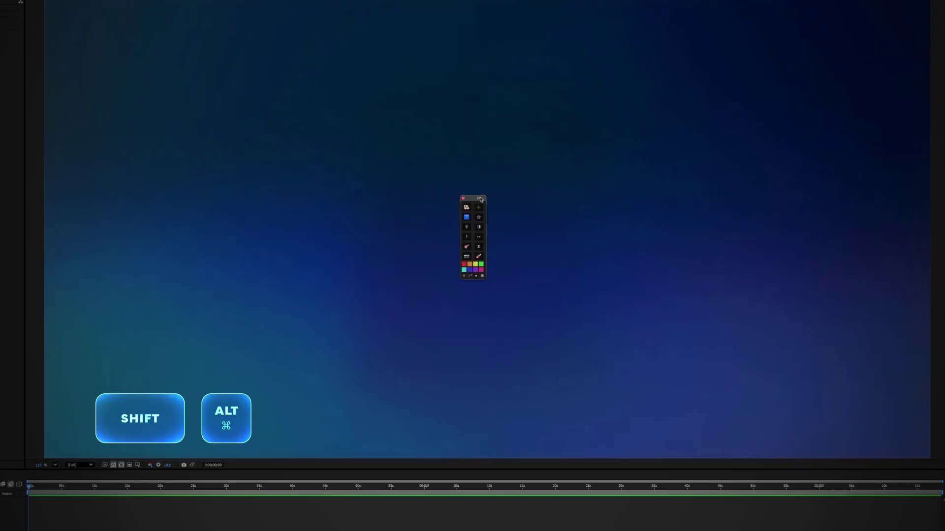